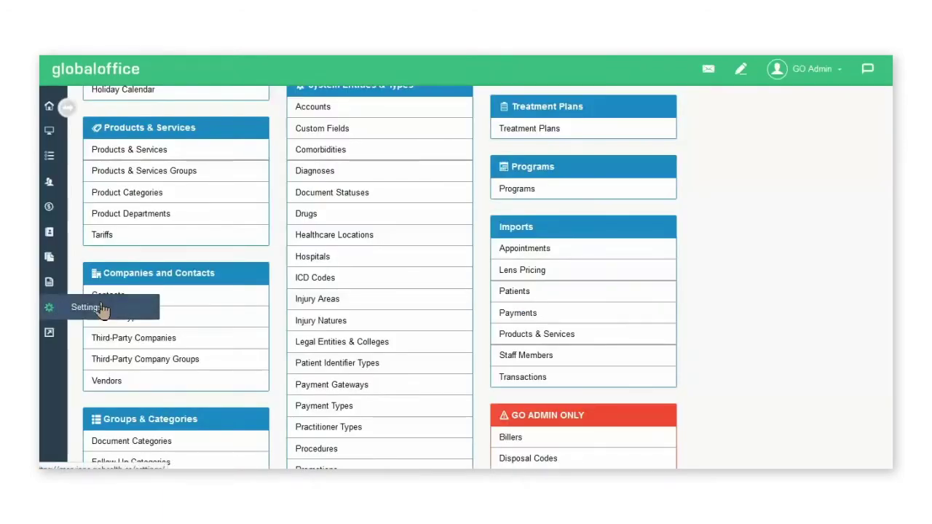
# Step: Give the Massage Therapist practitioner type code MT and practice type Massage Therapist, and save it
pyautogui.click(339, 433)
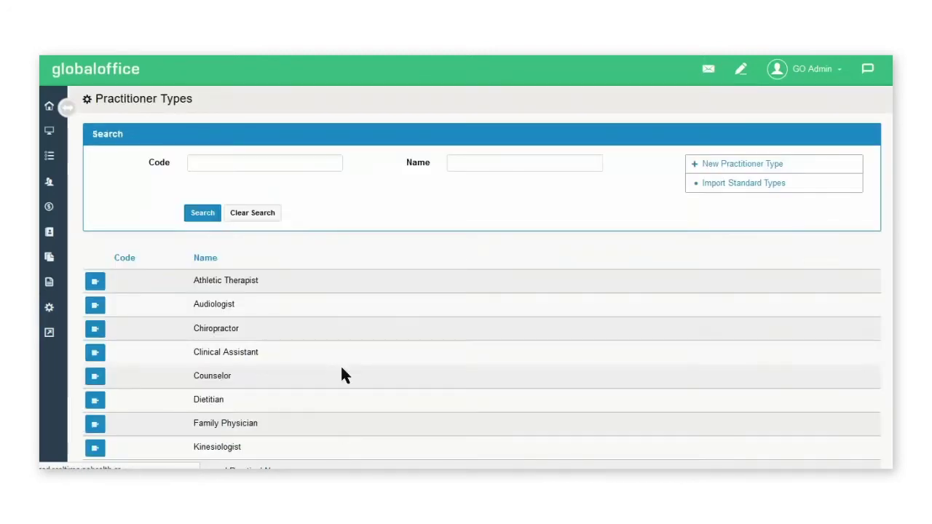
pyautogui.scroll(-3, 354, 263)
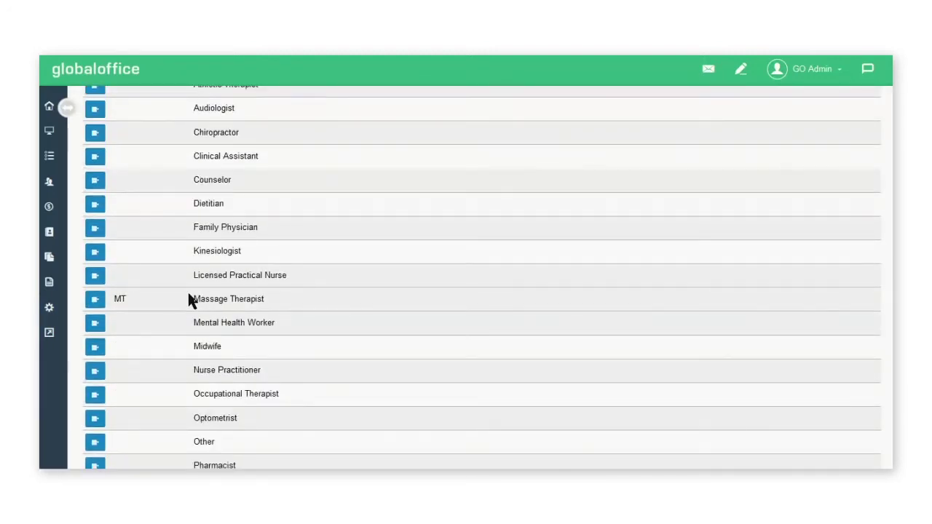
pyautogui.click(96, 300)
pyautogui.click(114, 327)
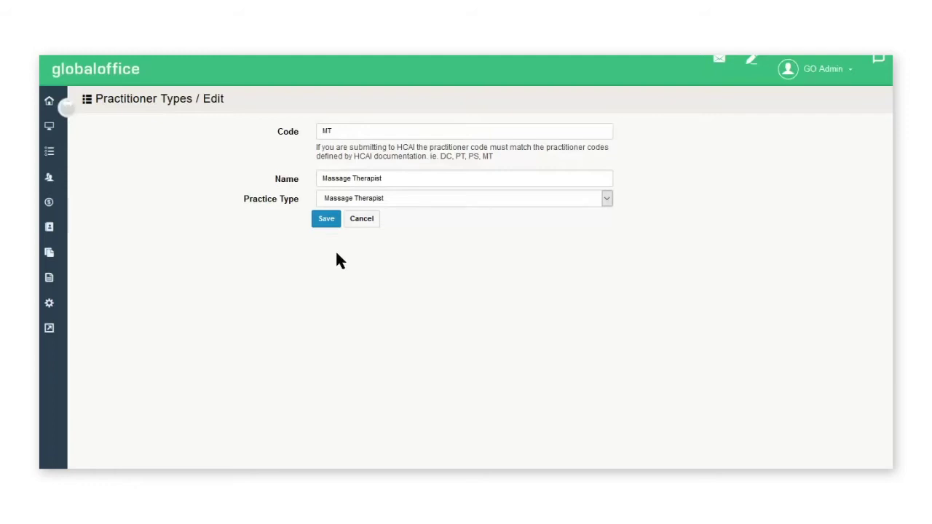
pyautogui.click(332, 222)
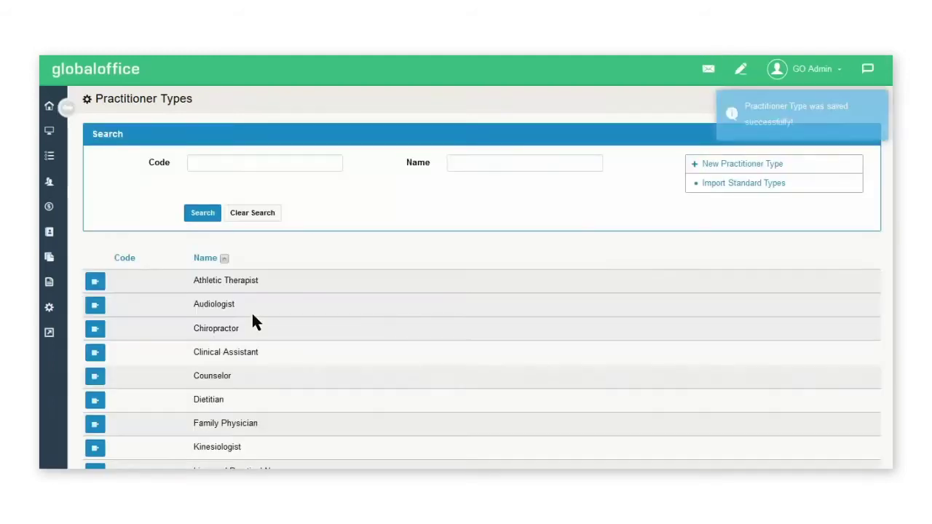
# Step: Open the massage therapist's practitioner record and confirm its practitioner type is Massage Therapist
pyautogui.click(162, 304)
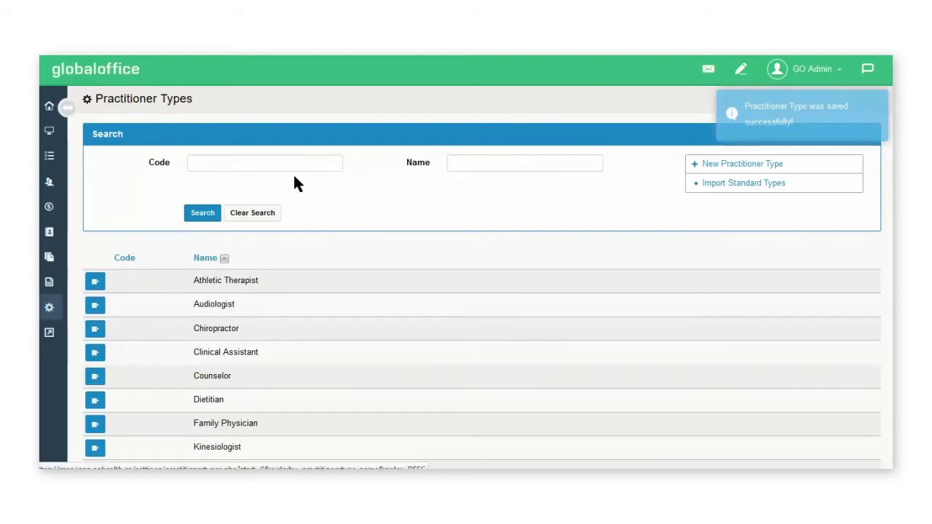
pyautogui.click(140, 177)
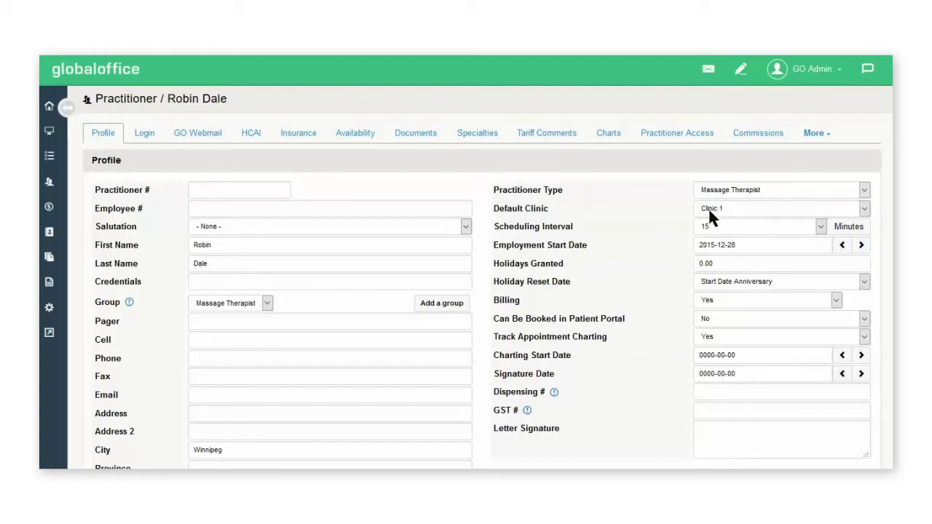
pyautogui.scroll(-2, 638, 275)
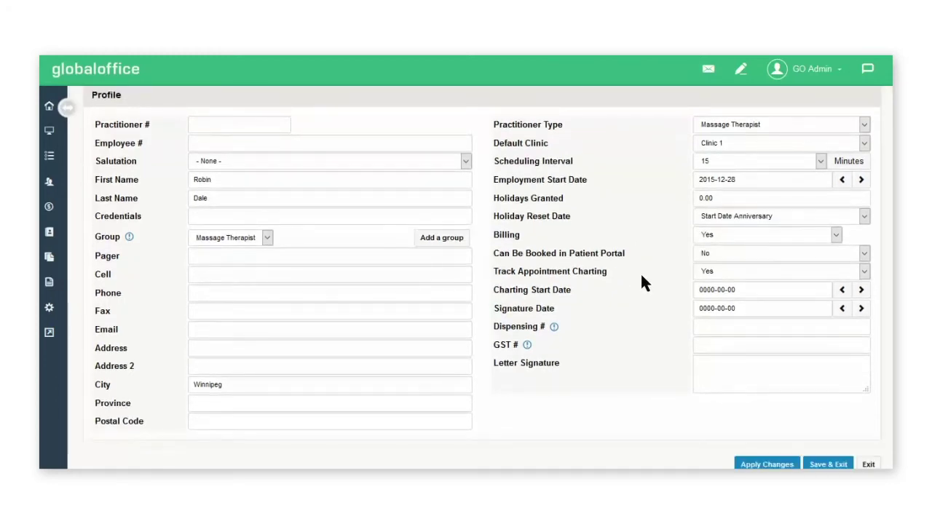
pyautogui.scroll(2, 641, 282)
# Step: Open the practitioner's Preferences and review its scheduling and item hot link settings
pyautogui.click(816, 133)
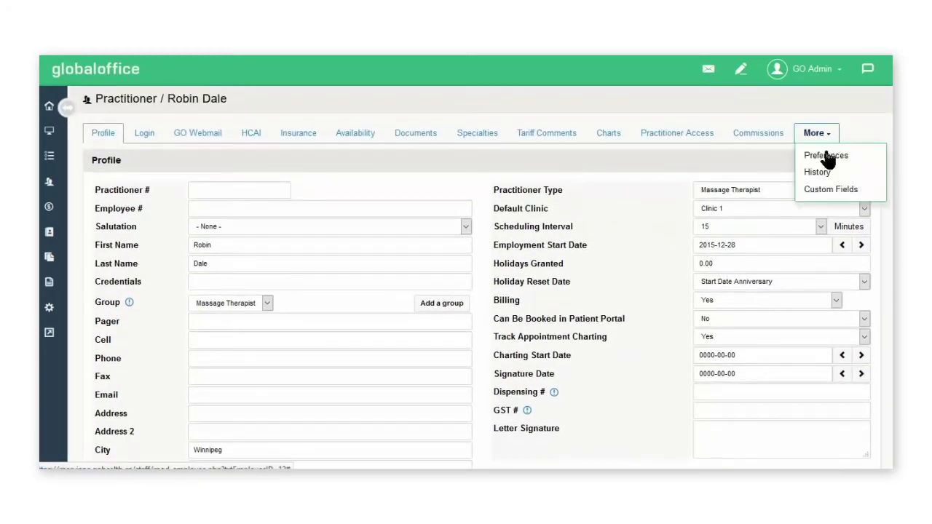
pyautogui.click(826, 155)
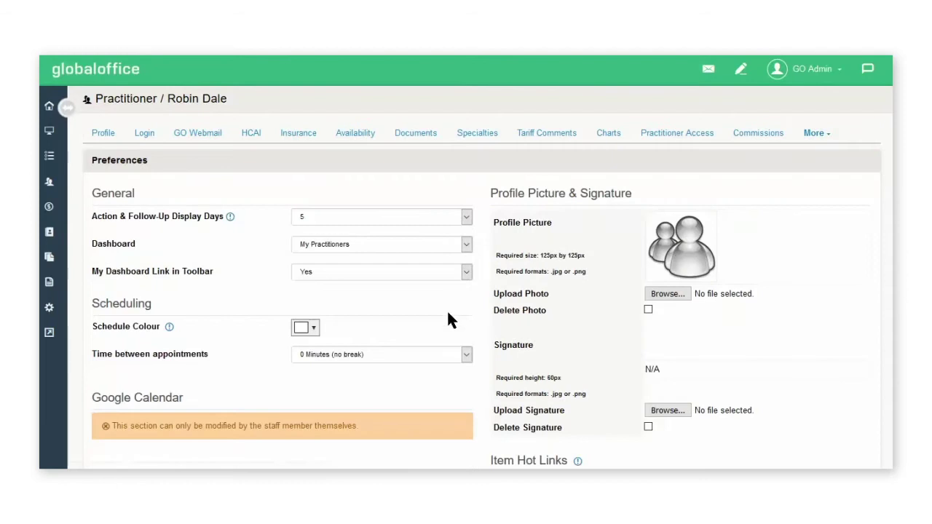
pyautogui.scroll(-4, 456, 304)
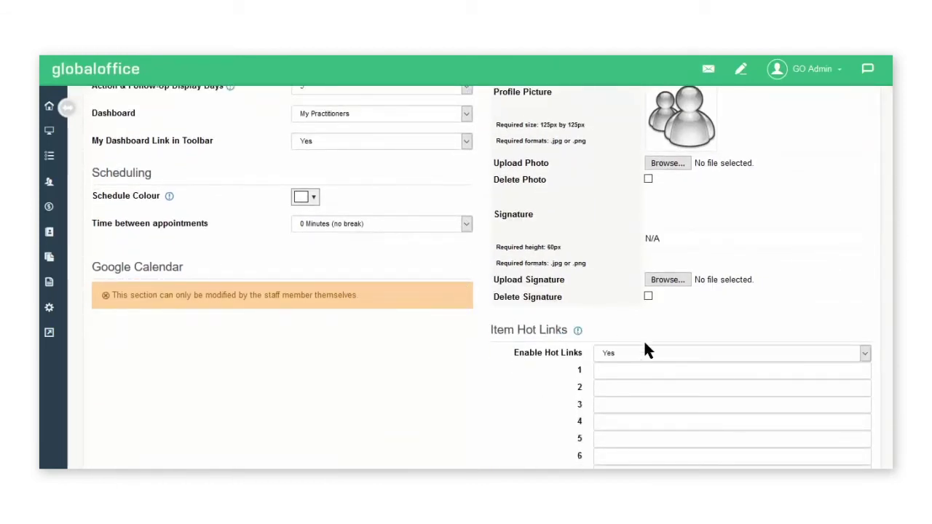
pyautogui.scroll(-3, 620, 361)
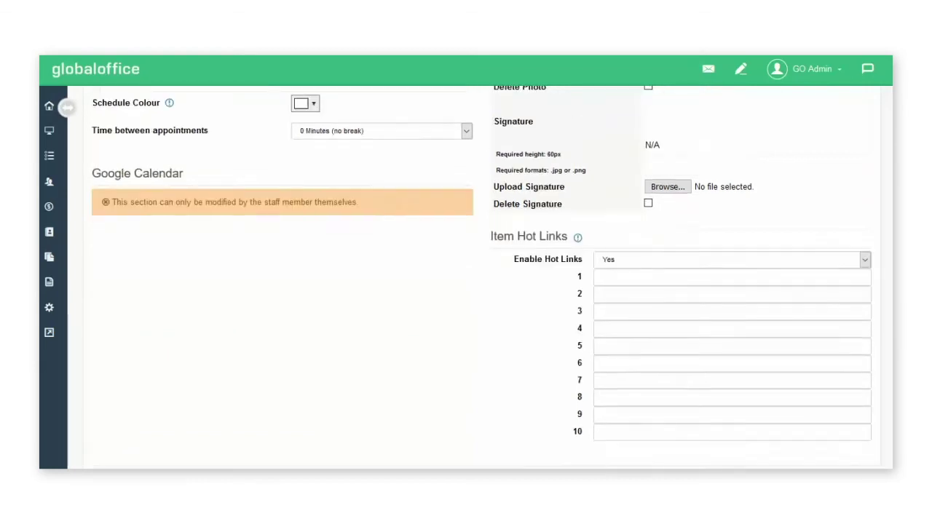
pyautogui.scroll(-2, 474, 278)
pyautogui.scroll(1, 474, 278)
pyautogui.scroll(6, 474, 277)
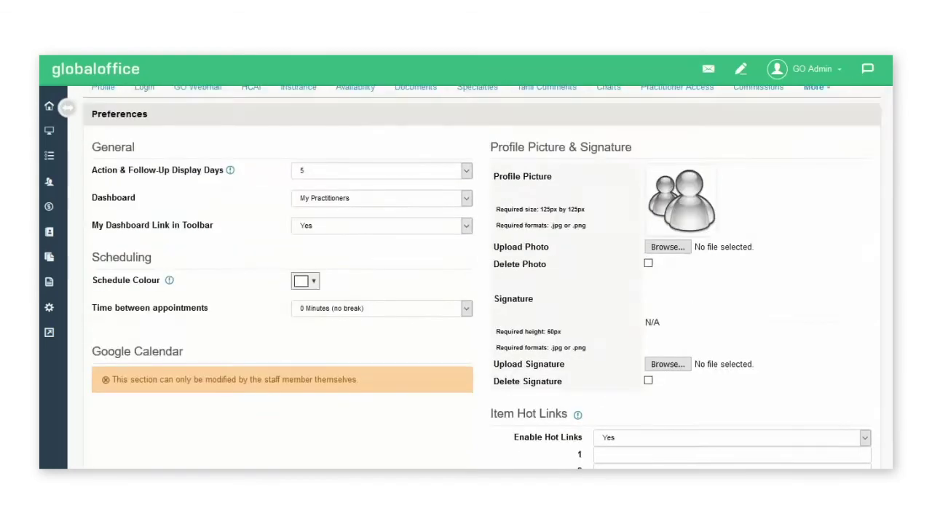
pyautogui.scroll(1, 474, 277)
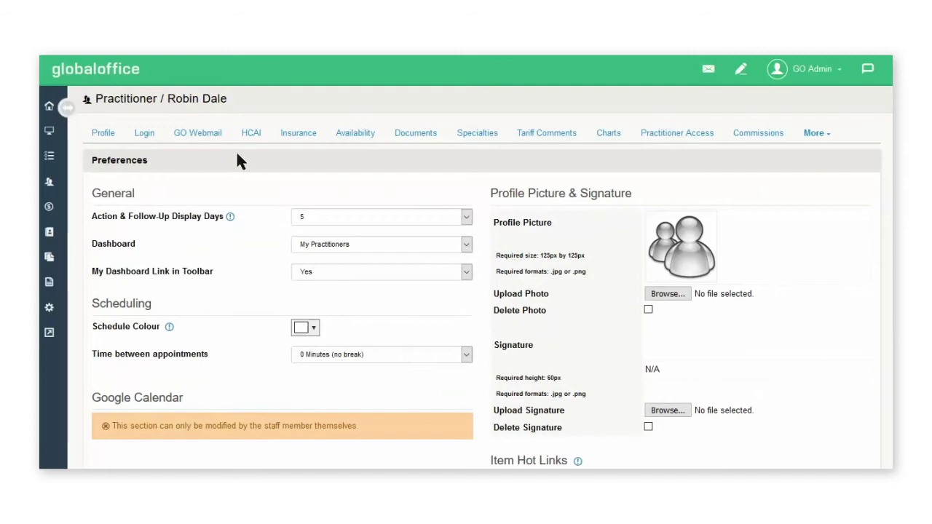
# Step: Review the practitioner's HCAI registry details
pyautogui.click(252, 138)
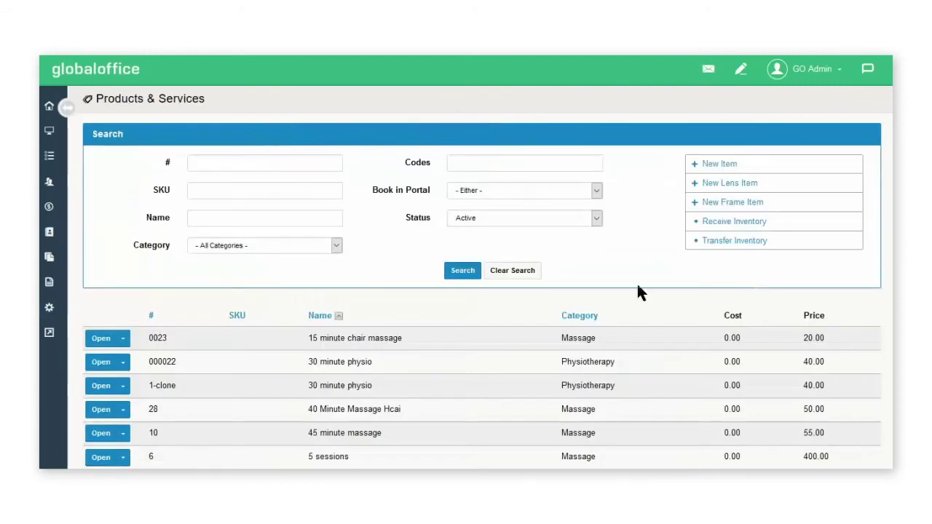
# Step: Find the HCAI massage items and open the 40 Minute Massage Hcai service
pyautogui.scroll(-2, 490, 335)
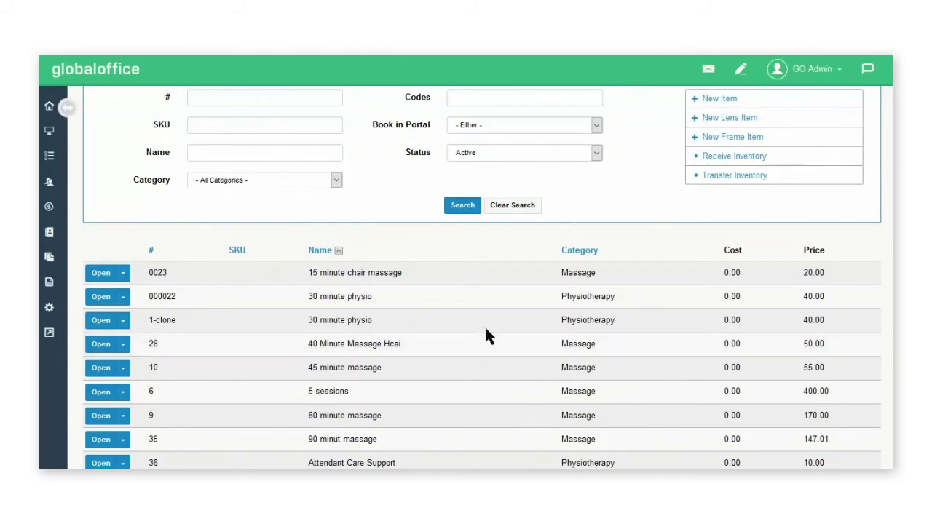
pyautogui.scroll(-2, 485, 328)
pyautogui.scroll(-2, 484, 323)
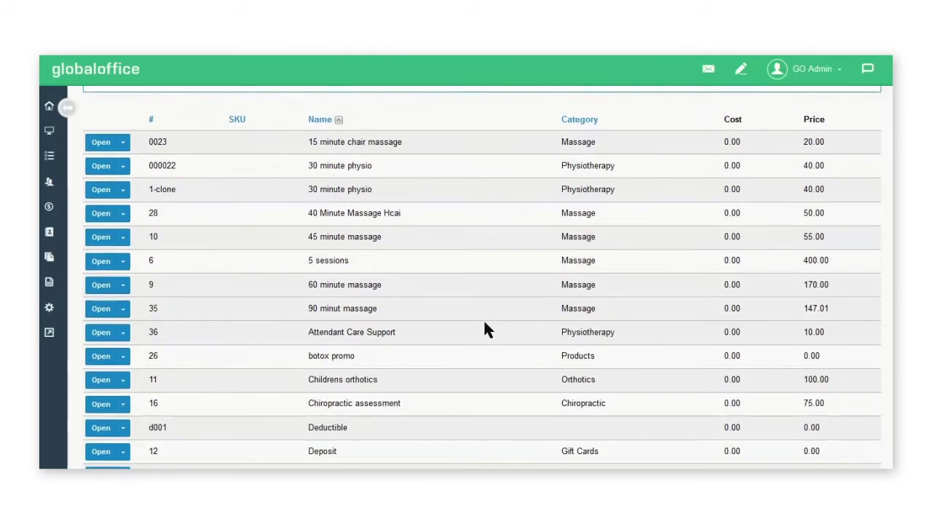
pyautogui.scroll(-2, 485, 323)
pyautogui.scroll(-2, 485, 322)
pyautogui.scroll(-2, 484, 319)
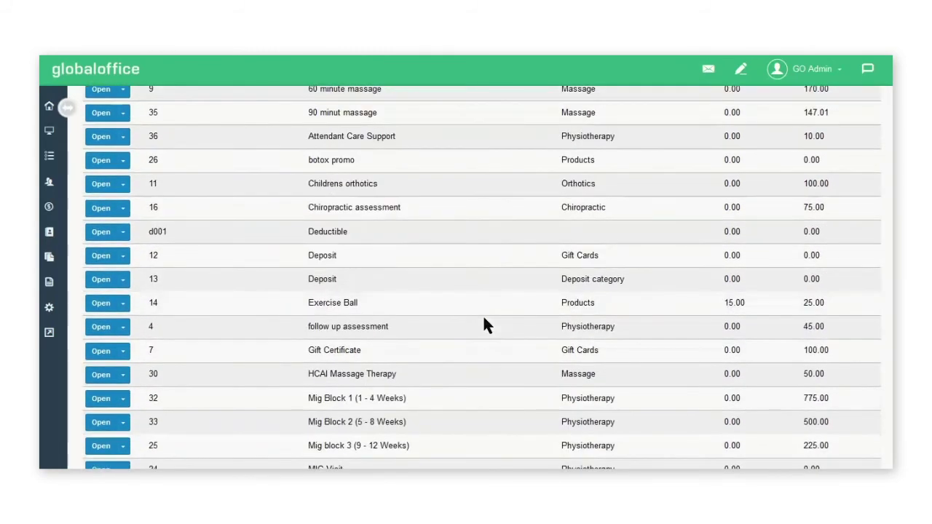
pyautogui.scroll(-2, 484, 319)
pyautogui.scroll(-3, 483, 319)
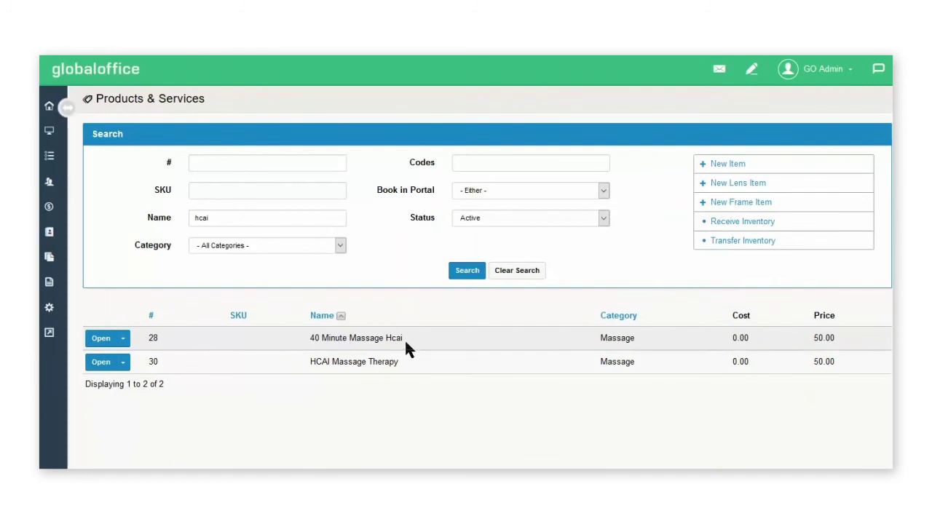
pyautogui.click(107, 341)
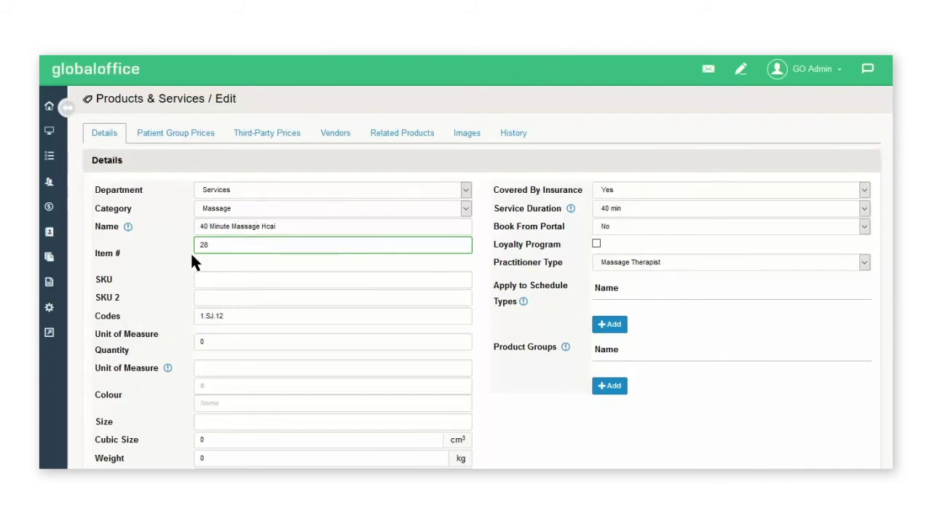
# Step: Verify the service's HCAI code 1.SJ.12 and check its unit of measure
pyautogui.click(231, 316)
pyautogui.click(231, 316)
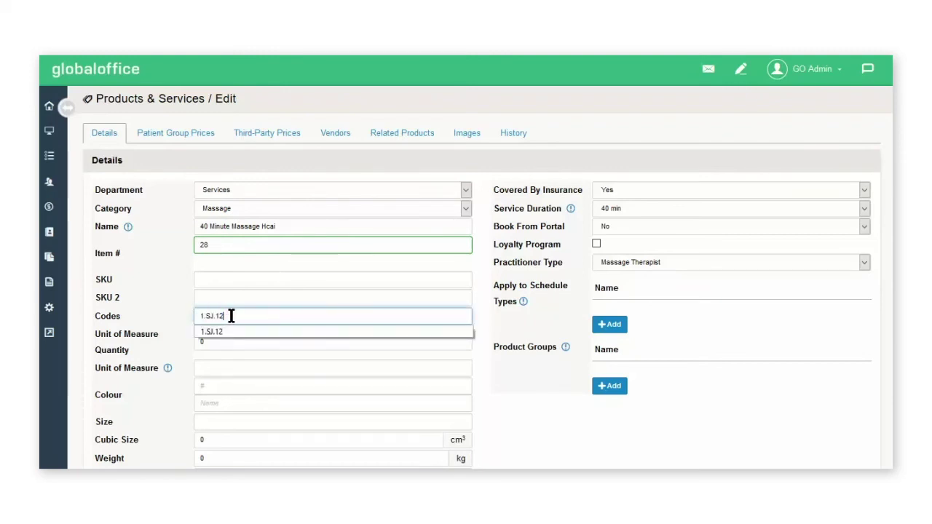
pyautogui.click(258, 366)
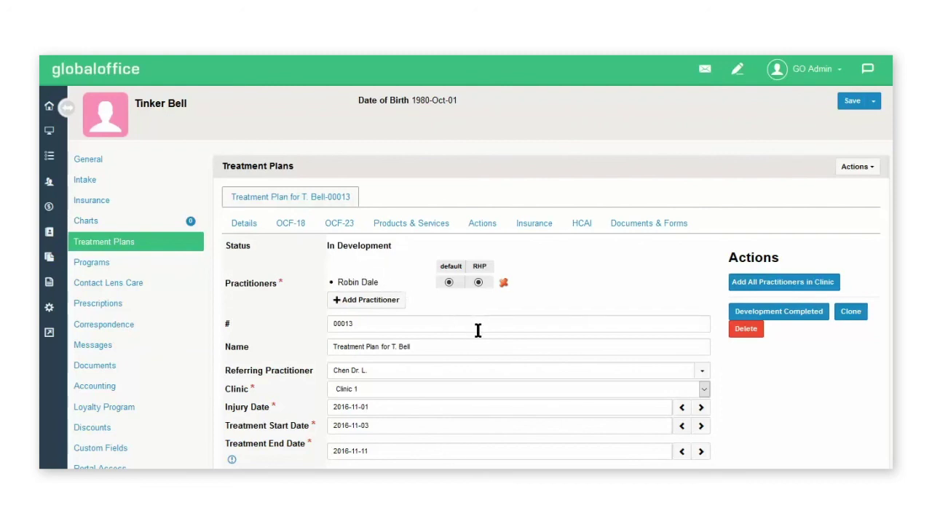
# Step: Show treatment plan 00013's services: three 40 Minute Massage Hcai sessions totalling 150.00
pyautogui.click(425, 224)
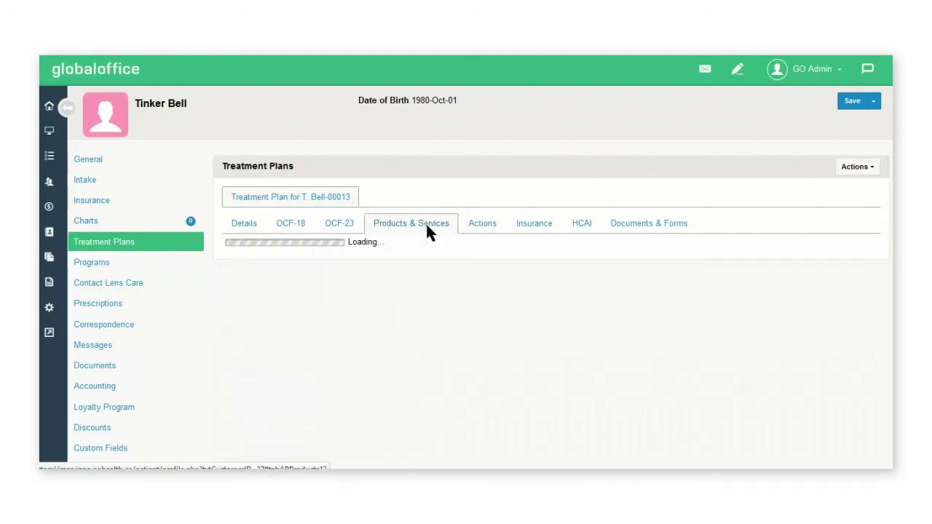